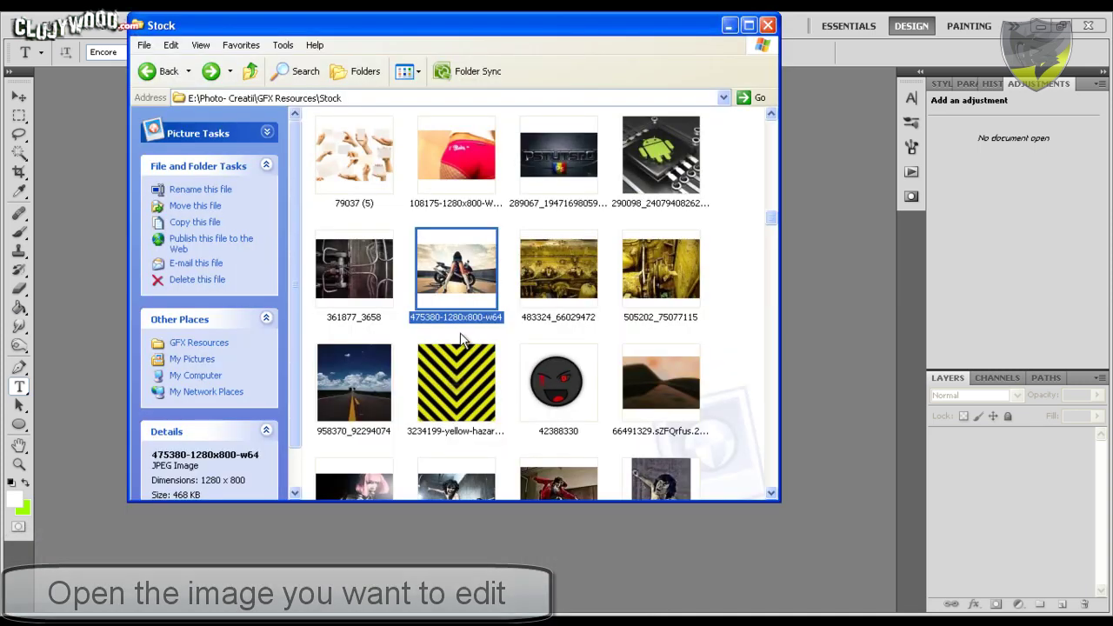
{"action": "mouse_move", "coordinate": [456, 270]}
{"action": "left_mouse_down"}
{"action": "mouse_move", "coordinate": [232, 503]}
{"action": "mouse_move", "coordinate": [251, 550]}
{"action": "left_mouse_up"}
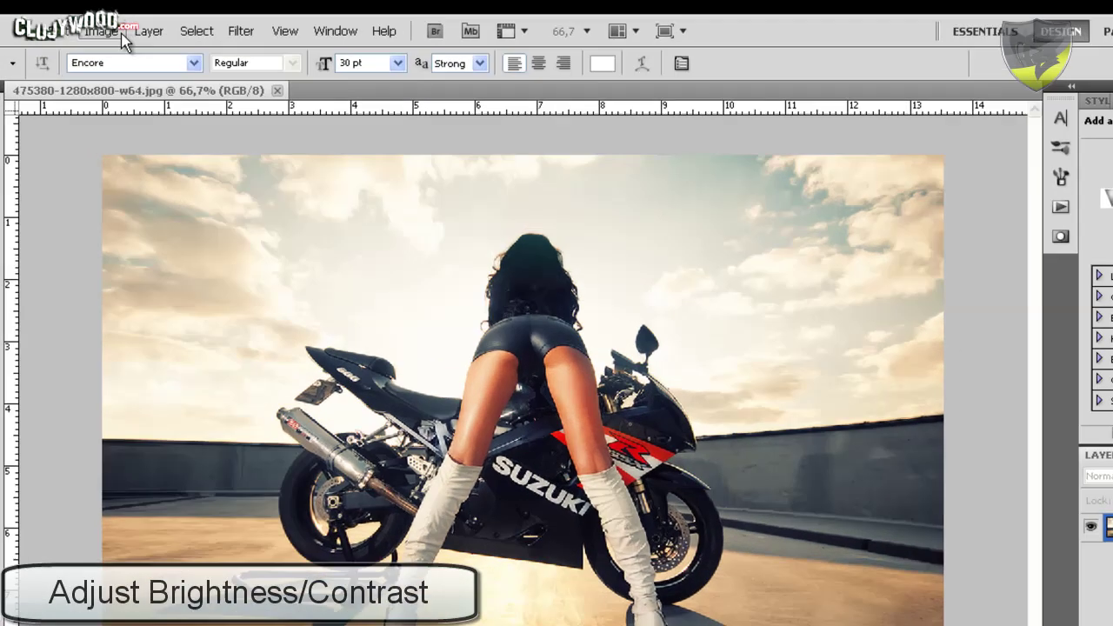
Apply Brightness/Contrast with Brightness -18 and Contrast 60 to the Background layer.
{"action": "left_click", "coordinate": [122, 35]}
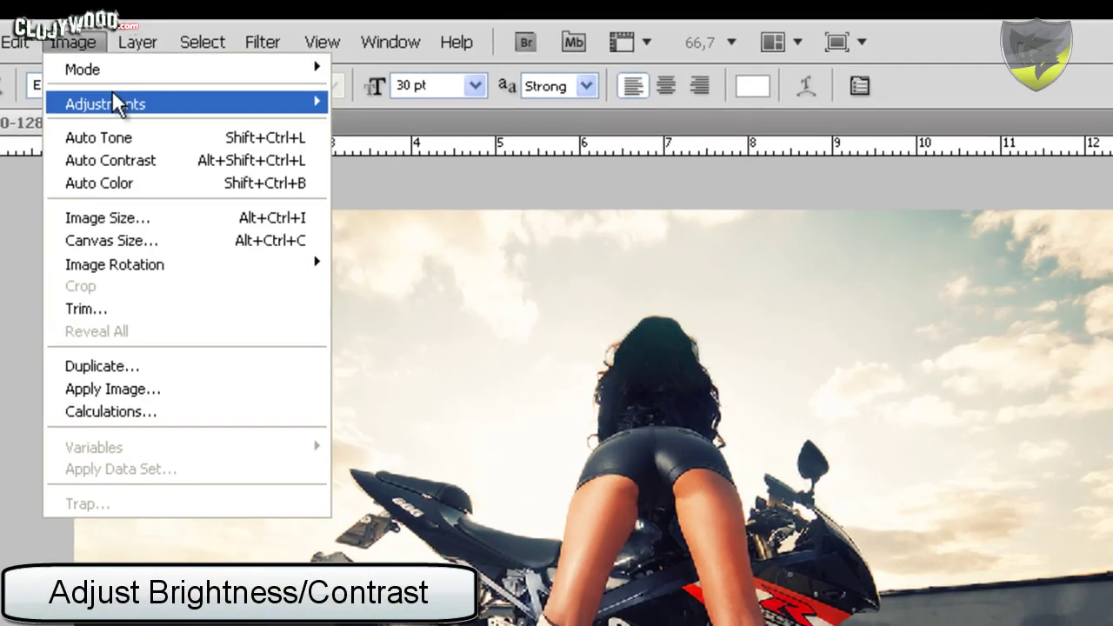
{"action": "left_click", "coordinate": [427, 104]}
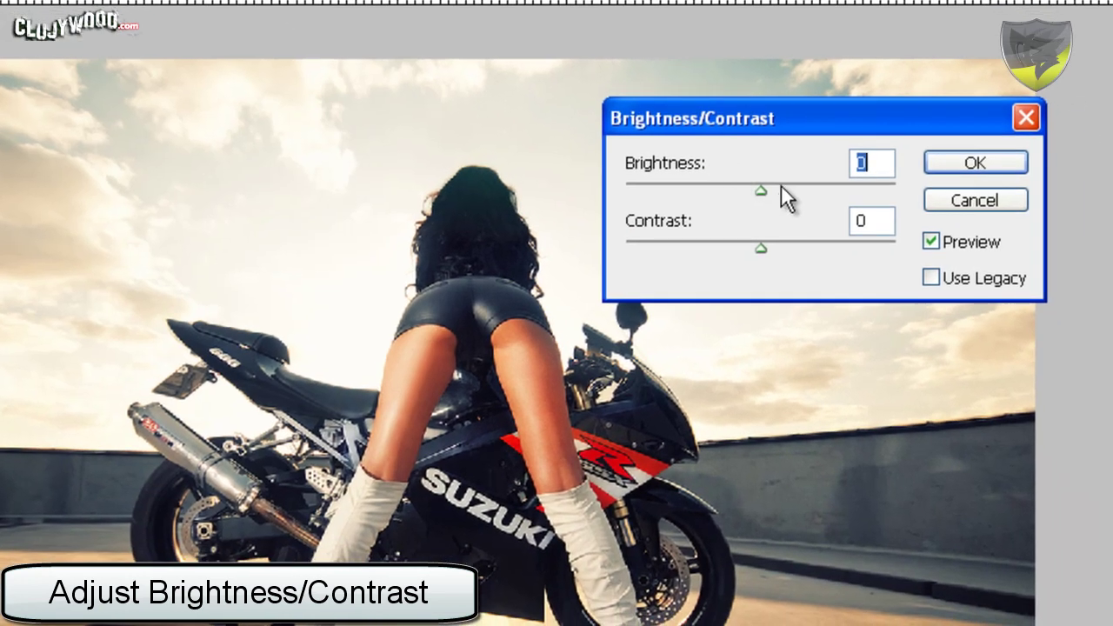
{"action": "left_click_drag", "start_coordinate": [761, 191], "coordinate": [747, 191]}
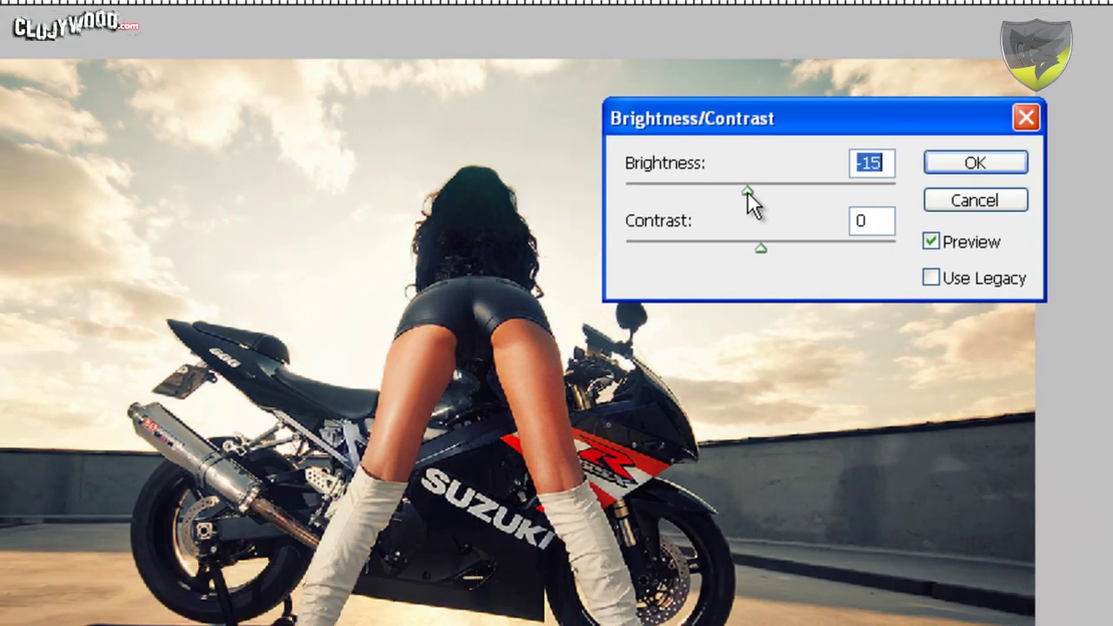
{"action": "left_click_drag", "start_coordinate": [747, 190], "coordinate": [744, 193]}
{"action": "left_click_drag", "start_coordinate": [762, 244], "coordinate": [794, 245]}
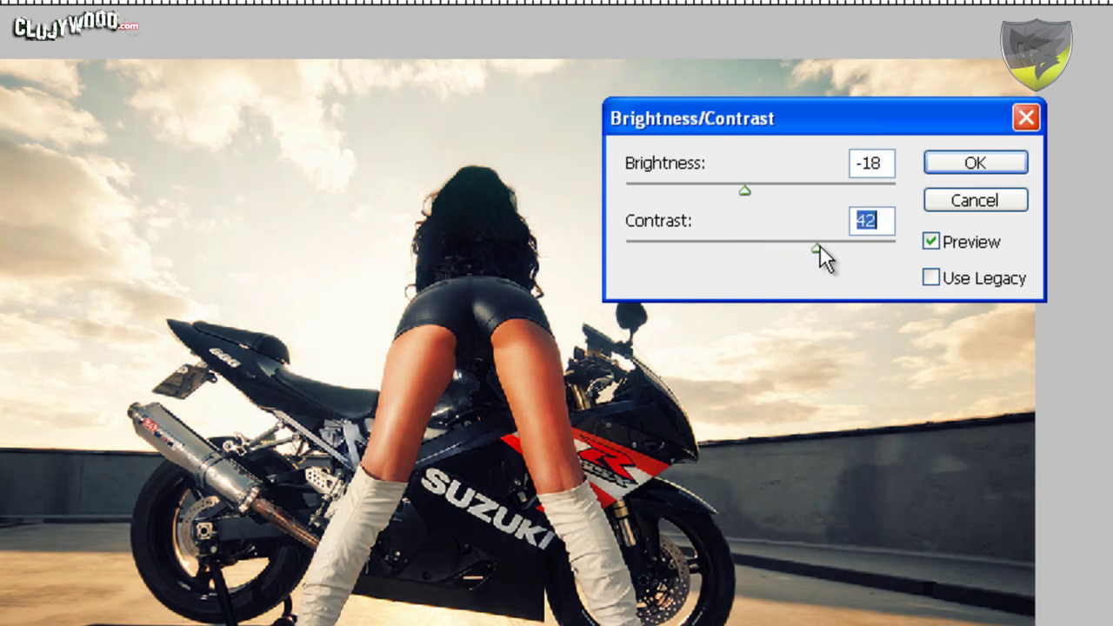
{"action": "left_click_drag", "start_coordinate": [837, 248], "coordinate": [841, 248]}
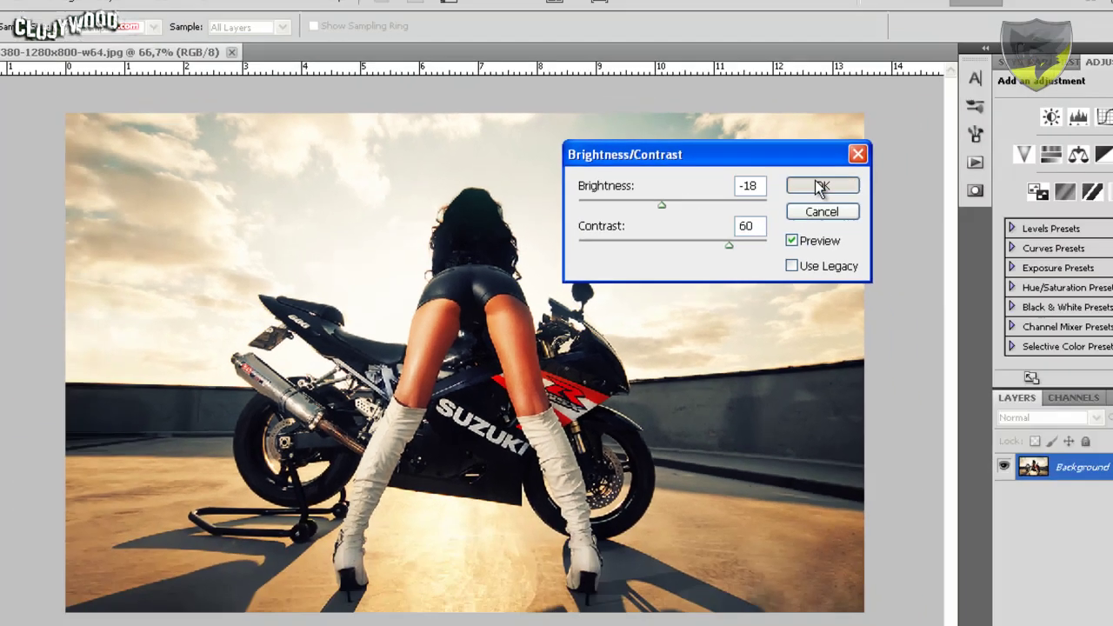
{"action": "left_click", "coordinate": [973, 163]}
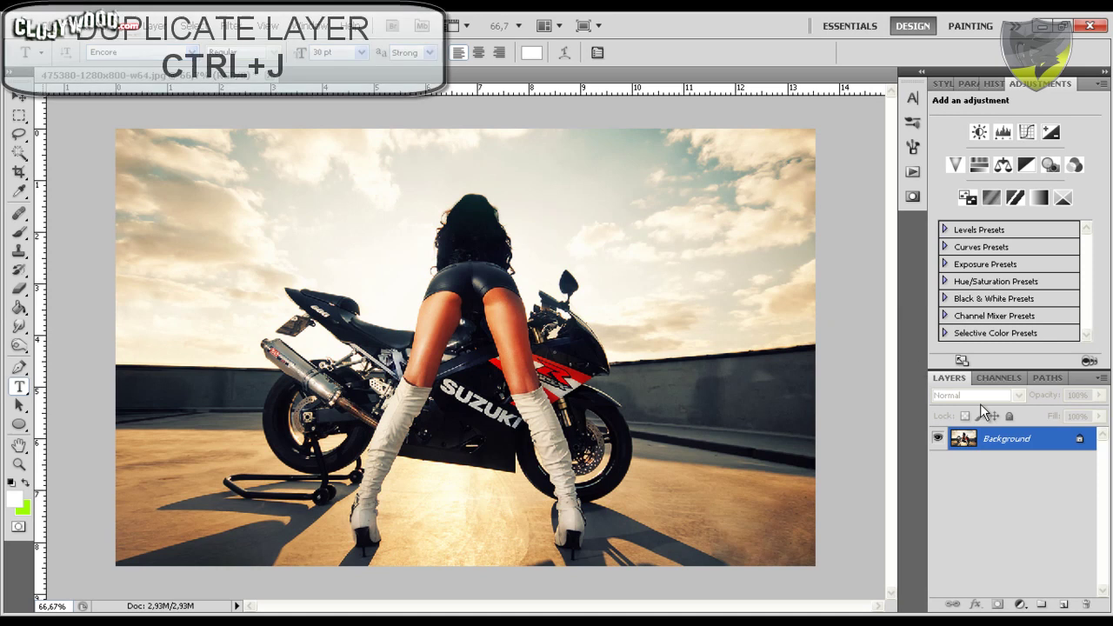
Duplicate the Background into Layer 1 and give it a 10-pixel Gaussian Blur.
{"action": "key", "text": "ctrl+j"}
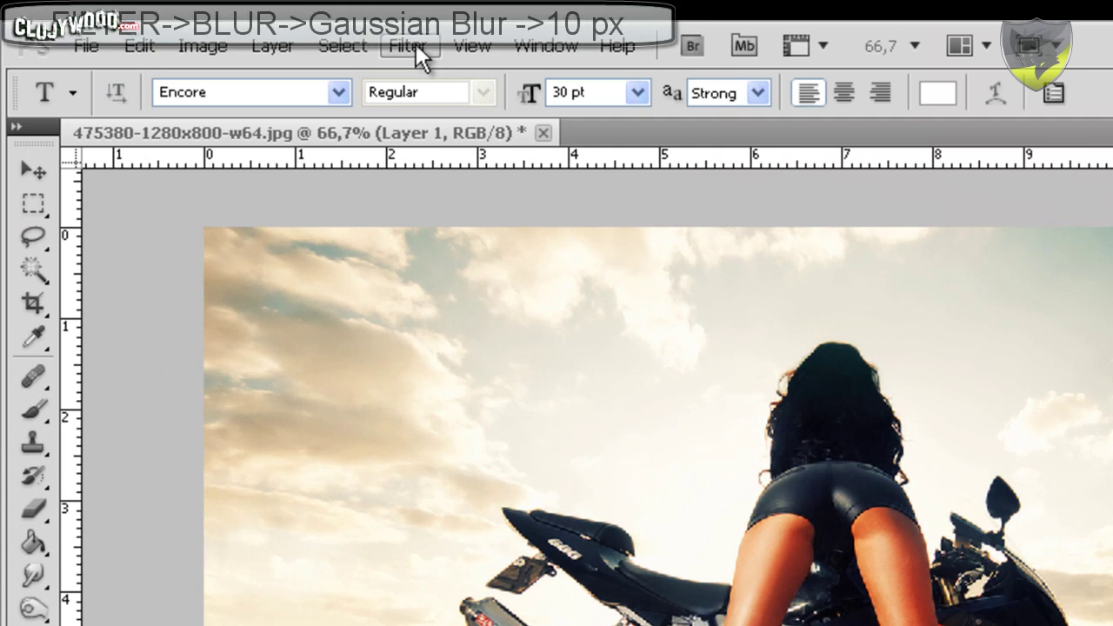
{"action": "left_click", "coordinate": [416, 44]}
{"action": "mouse_move", "coordinate": [574, 282]}
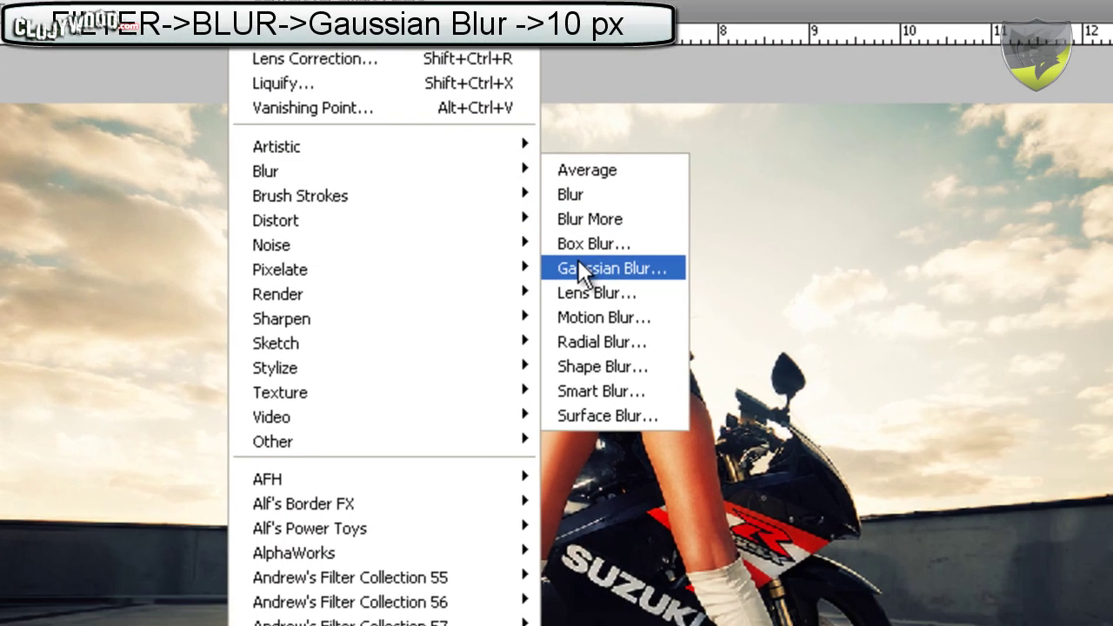
{"action": "left_click", "coordinate": [826, 392]}
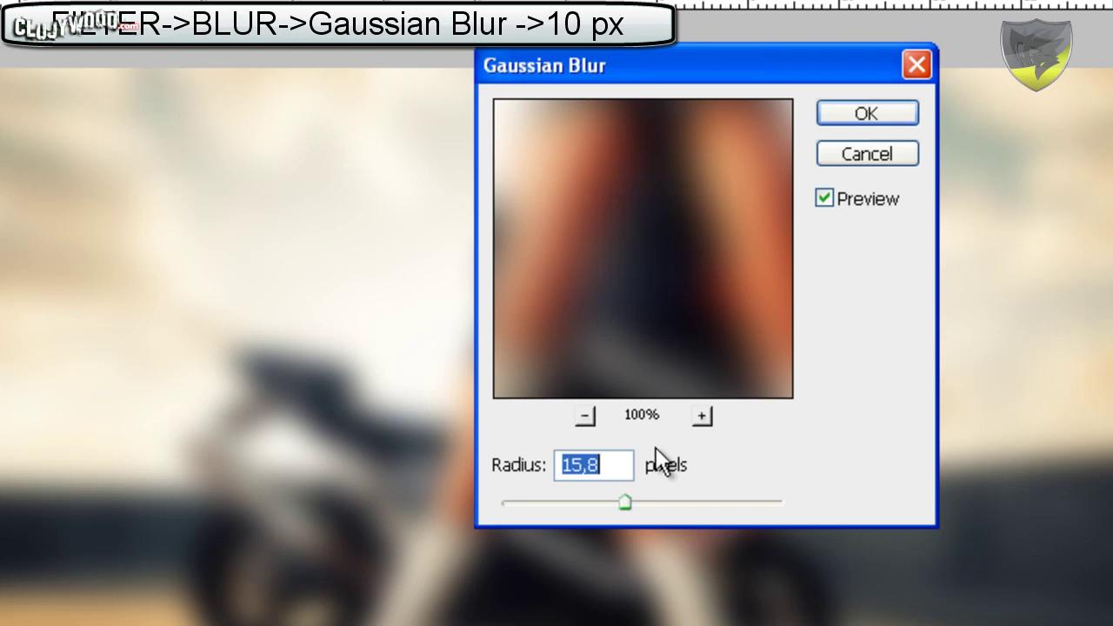
{"action": "type", "text": "10"}
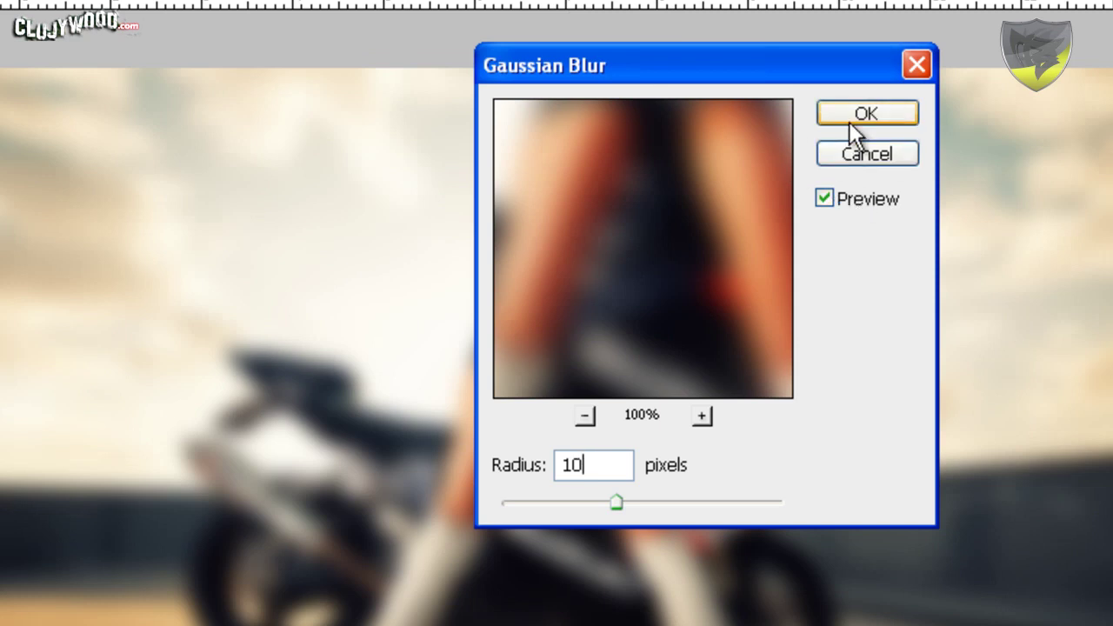
{"action": "left_click", "coordinate": [835, 200]}
{"action": "left_click", "coordinate": [834, 200]}
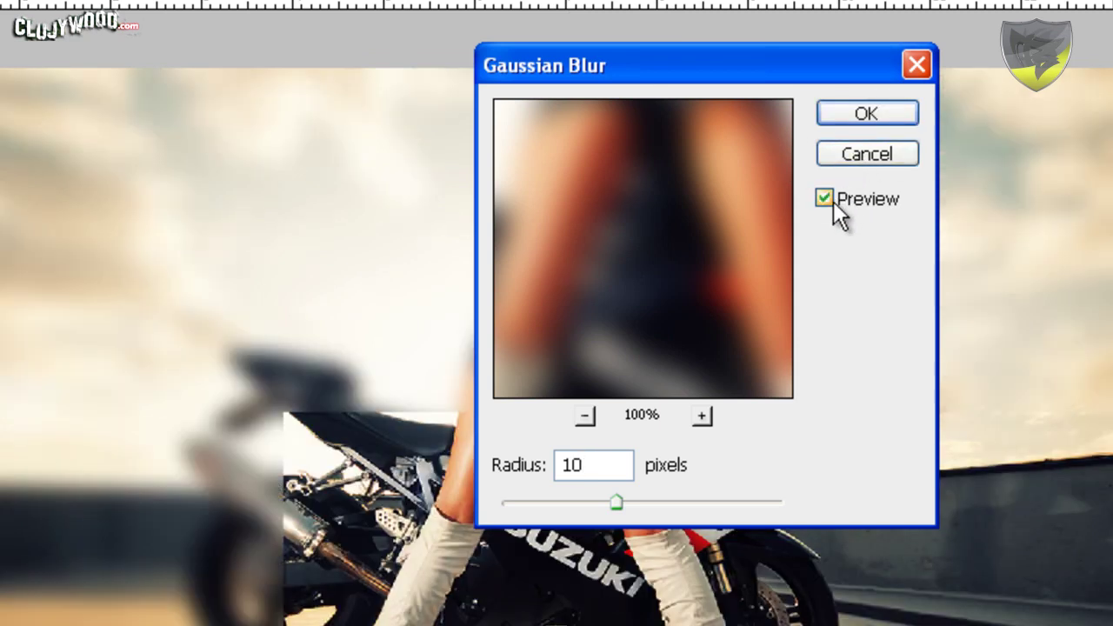
{"action": "left_click", "coordinate": [863, 116]}
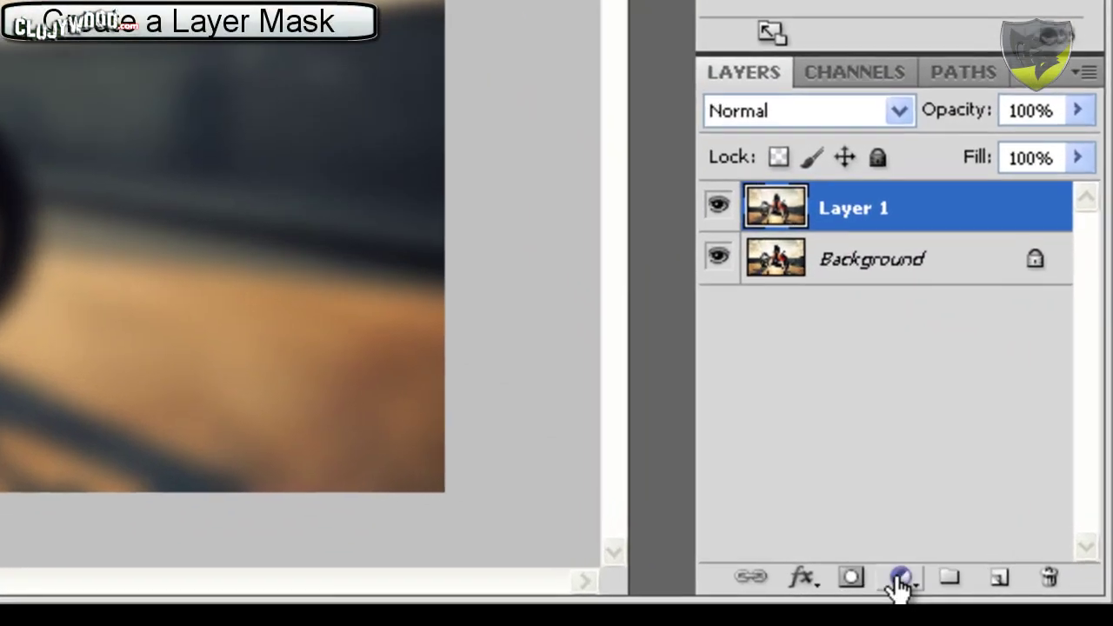
Add a layer mask to Layer 1 and pick the Brush with black foreground.
{"action": "left_click", "coordinate": [852, 578]}
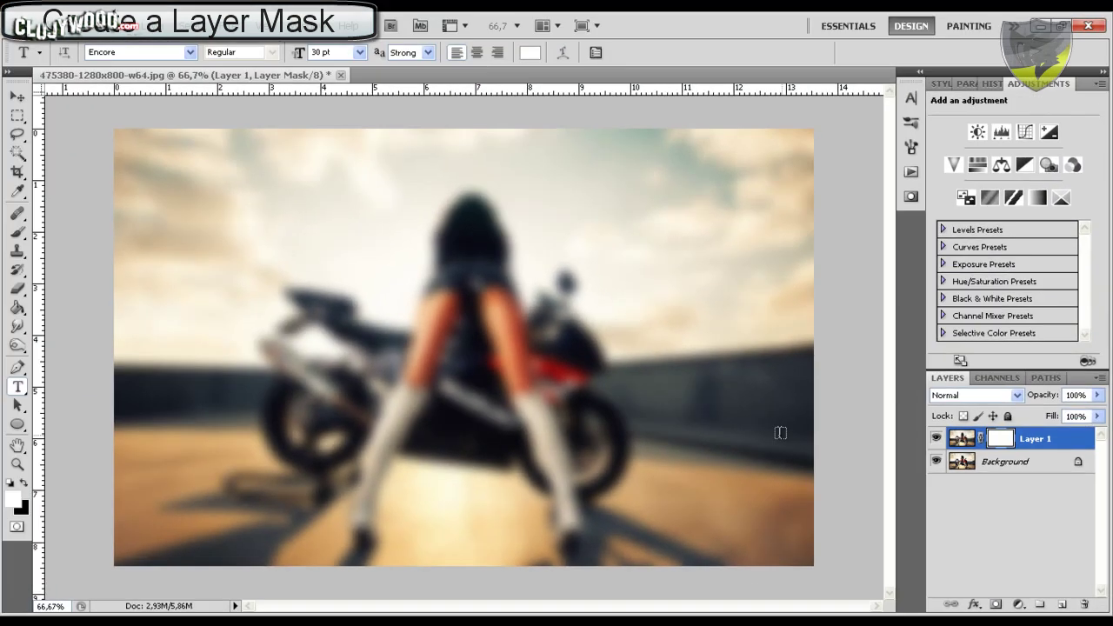
{"action": "key", "text": "b"}
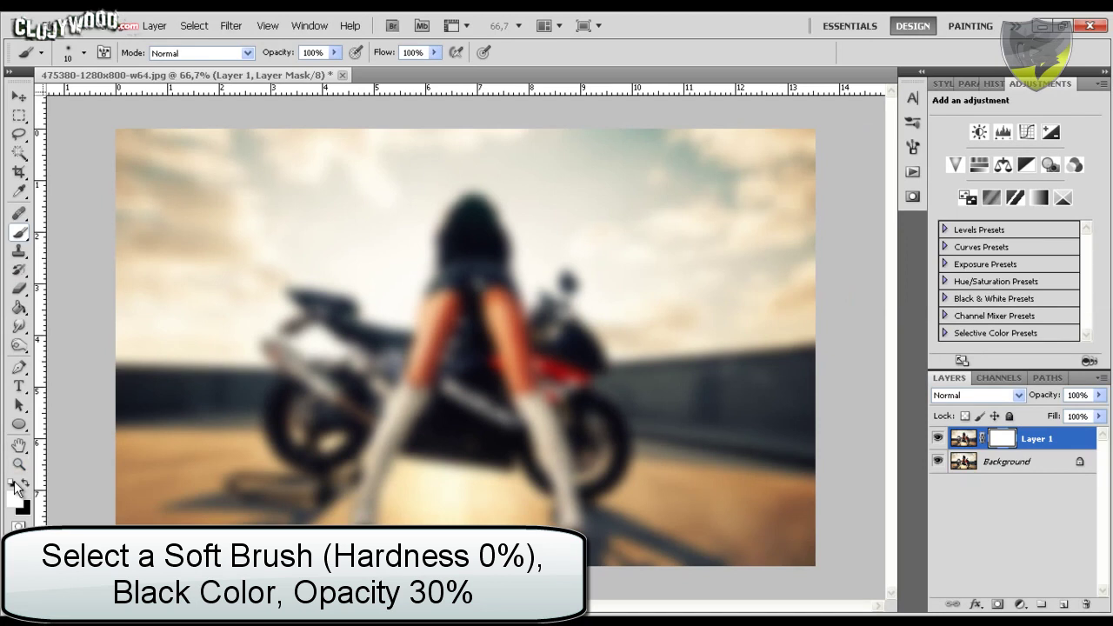
{"action": "left_click", "coordinate": [15, 497]}
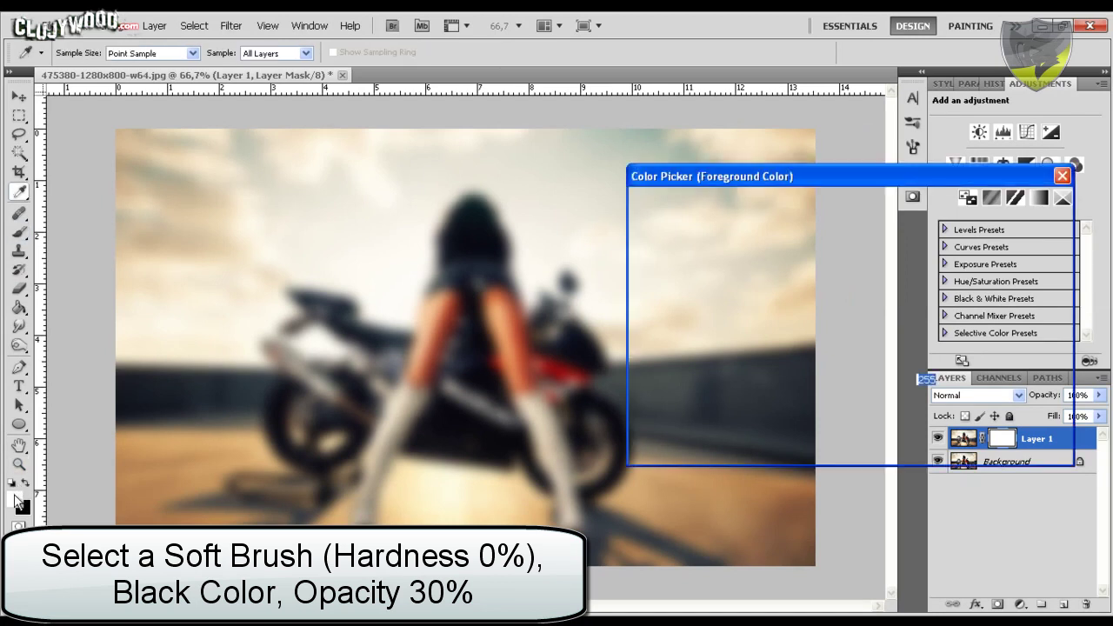
{"action": "left_click_drag", "start_coordinate": [656, 377], "coordinate": [601, 480]}
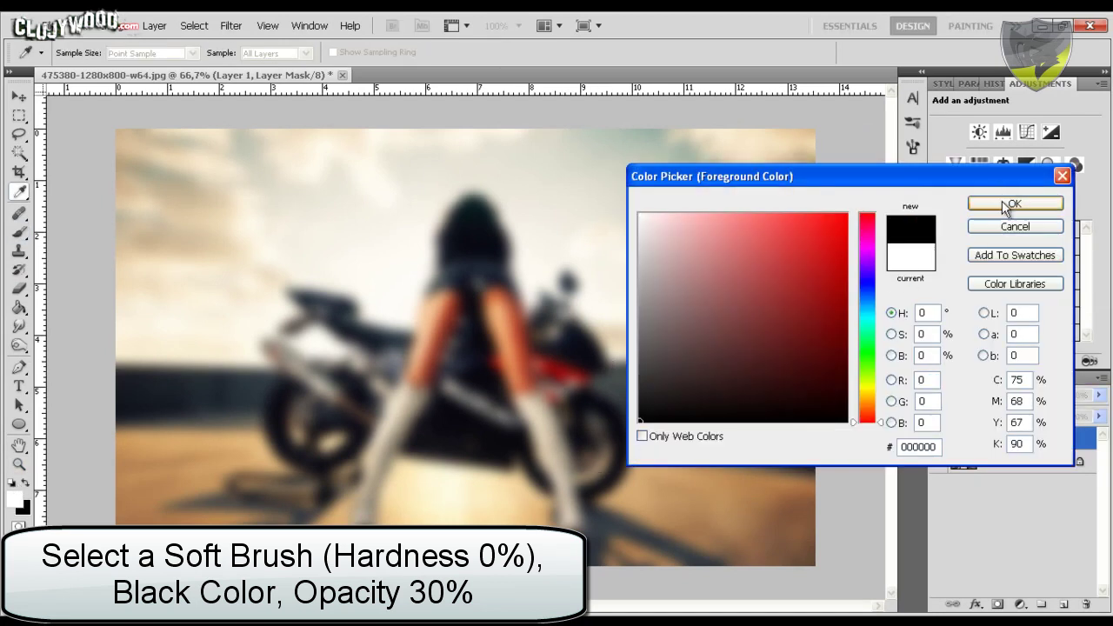
{"action": "left_click", "coordinate": [1014, 203]}
Set the brush to 63 px, 0% hardness and 30% opacity.
{"action": "right_click", "coordinate": [198, 236]}
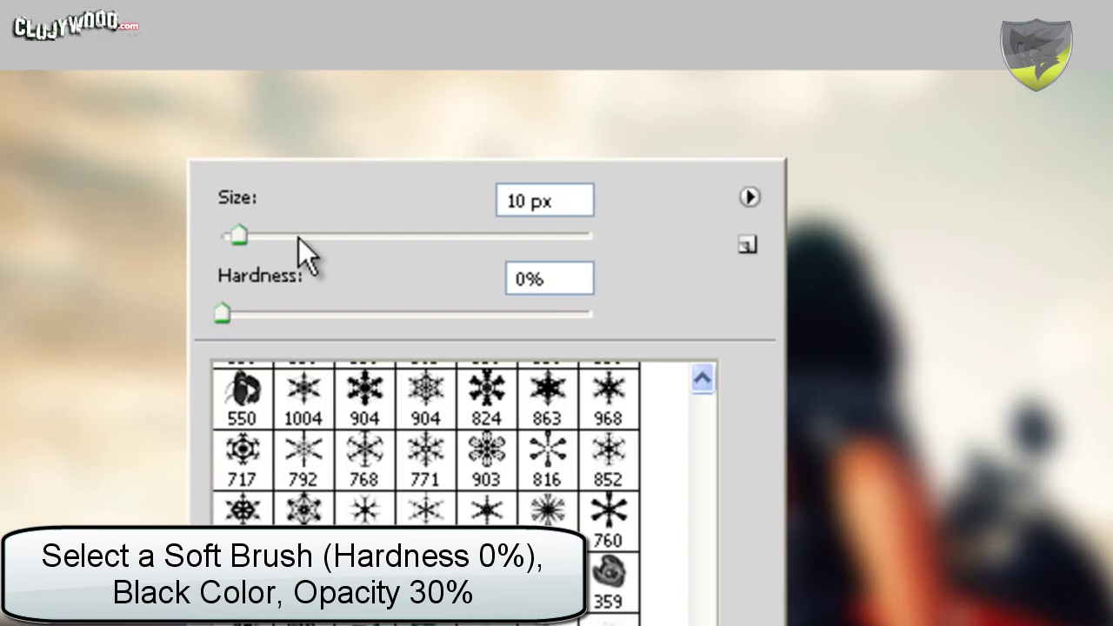
{"action": "left_click", "coordinate": [252, 201]}
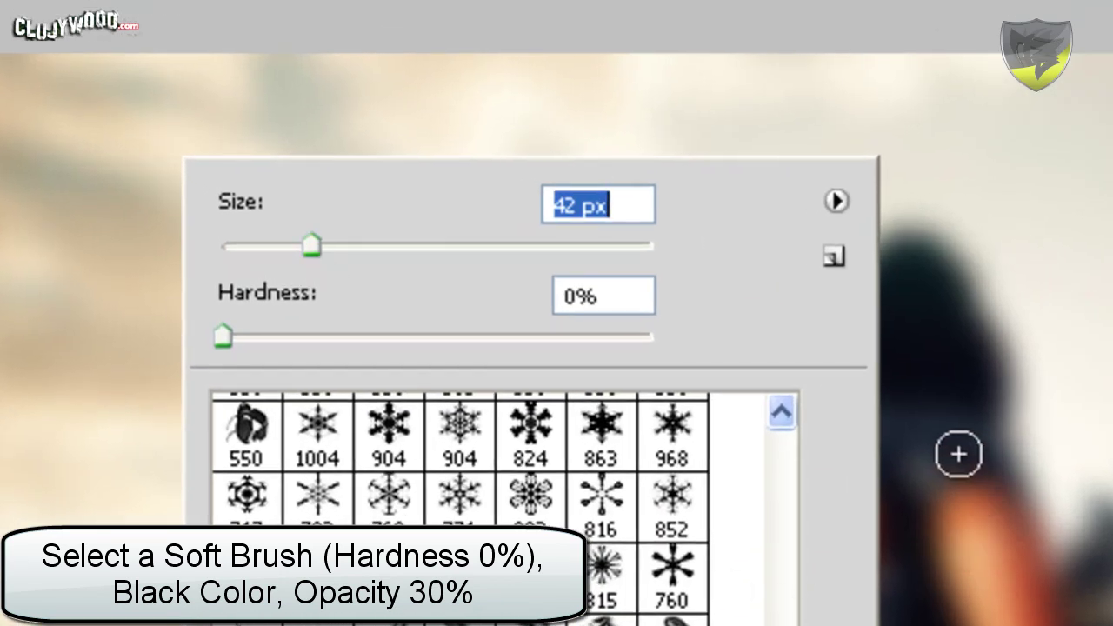
{"action": "mouse_move", "coordinate": [335, 233]}
{"action": "left_mouse_down"}
{"action": "mouse_move", "coordinate": [375, 251]}
{"action": "mouse_move", "coordinate": [355, 248]}
{"action": "left_mouse_up"}
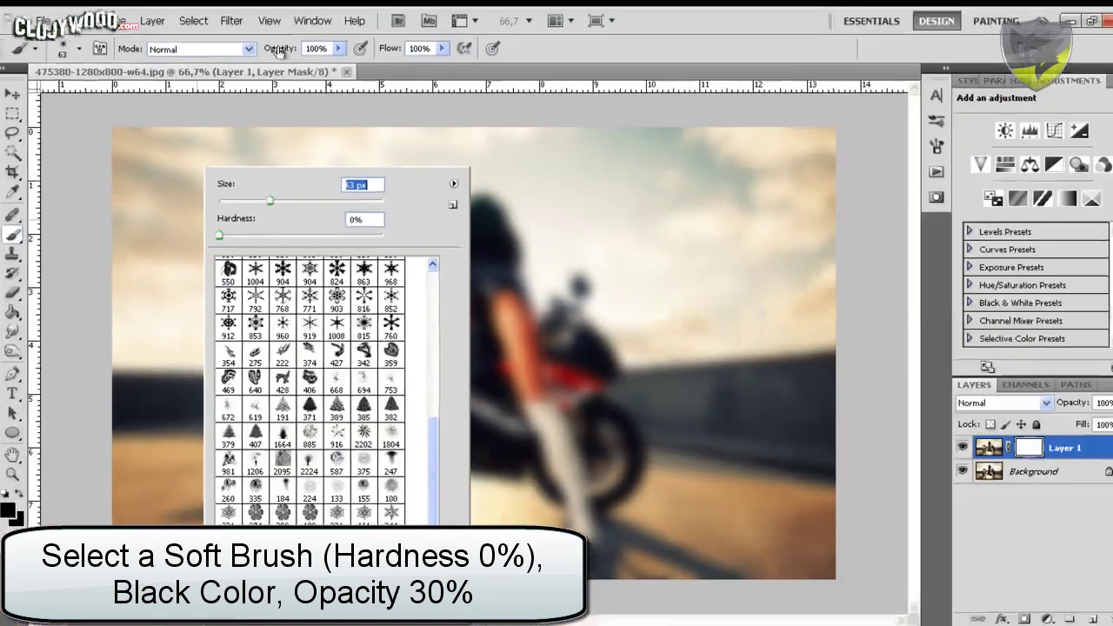
{"action": "key", "text": "Return"}
{"action": "double_click", "coordinate": [365, 81]}
{"action": "type", "text": "30"}
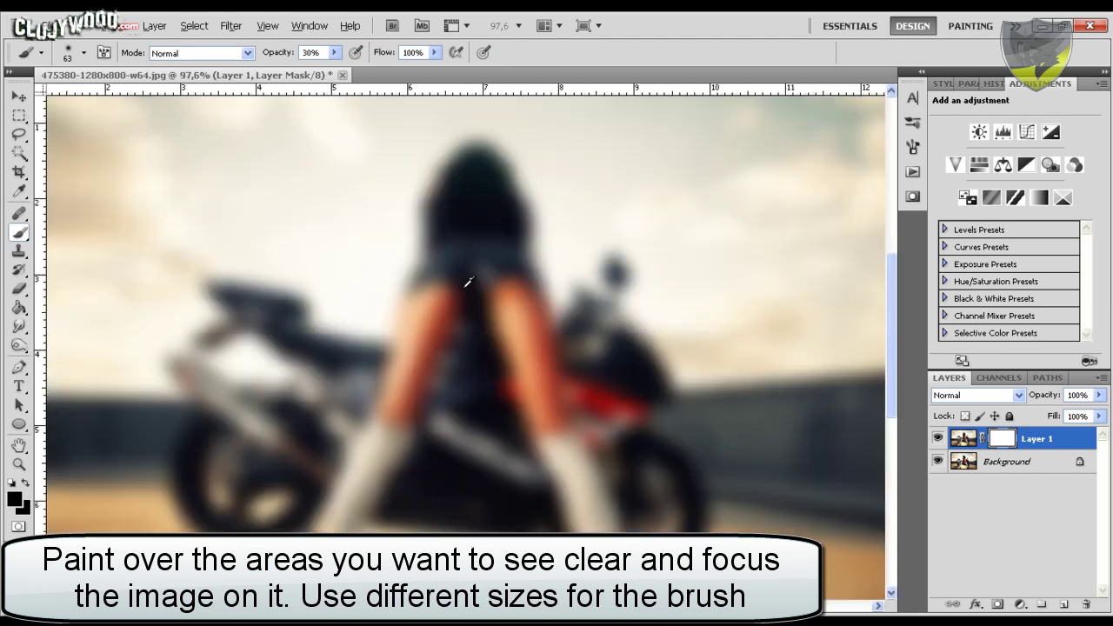
Paint black on the mask over the woman's hair, right leg and left leg.
{"action": "scroll", "coordinate": [472, 287], "scroll_direction": "up", "scroll_amount": 1}
{"action": "mouse_move", "coordinate": [477, 196]}
{"action": "left_mouse_down"}
{"action": "mouse_move", "coordinate": [472, 228]}
{"action": "mouse_move", "coordinate": [489, 228]}
{"action": "mouse_move", "coordinate": [544, 403]}
{"action": "mouse_move", "coordinate": [600, 517]}
{"action": "left_mouse_up"}
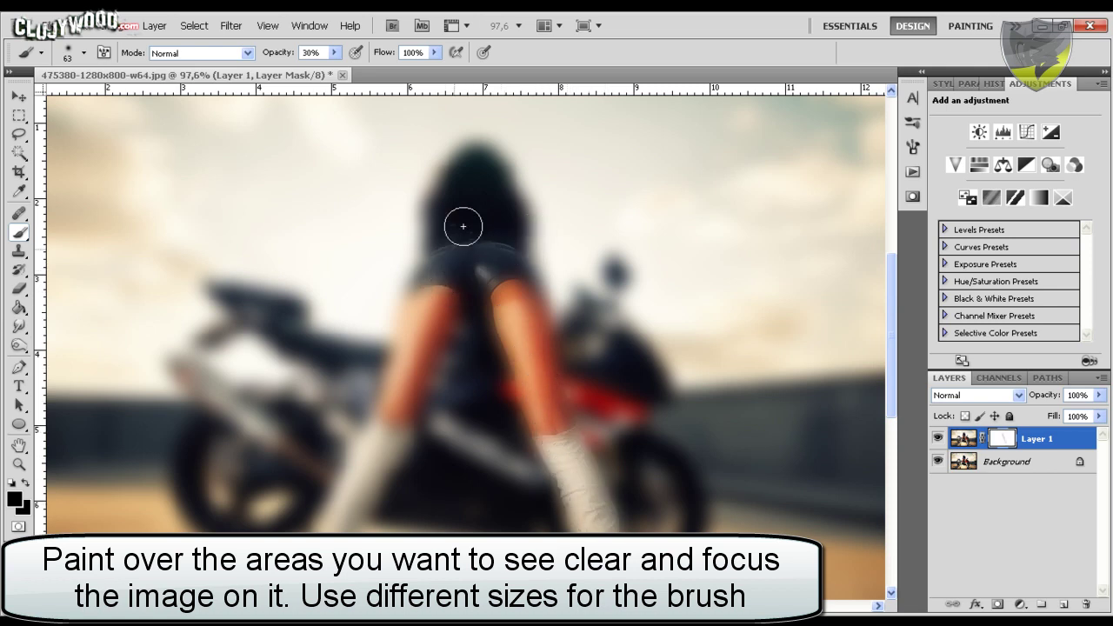
{"action": "mouse_move", "coordinate": [480, 170]}
{"action": "left_mouse_down"}
{"action": "mouse_move", "coordinate": [495, 241]}
{"action": "mouse_move", "coordinate": [496, 182]}
{"action": "mouse_move", "coordinate": [475, 164]}
{"action": "mouse_move", "coordinate": [448, 234]}
{"action": "mouse_move", "coordinate": [490, 226]}
{"action": "mouse_move", "coordinate": [499, 184]}
{"action": "mouse_move", "coordinate": [450, 199]}
{"action": "mouse_move", "coordinate": [441, 253]}
{"action": "mouse_move", "coordinate": [410, 250]}
{"action": "mouse_move", "coordinate": [405, 286]}
{"action": "left_mouse_up"}
{"action": "scroll", "coordinate": [405, 286], "scroll_direction": "down", "scroll_amount": 2}
{"action": "left_click_drag", "start_coordinate": [423, 235], "coordinate": [424, 271]}
Shrink the brush to 39 px and paint the mask over both boots.
{"action": "right_click", "coordinate": [403, 310]}
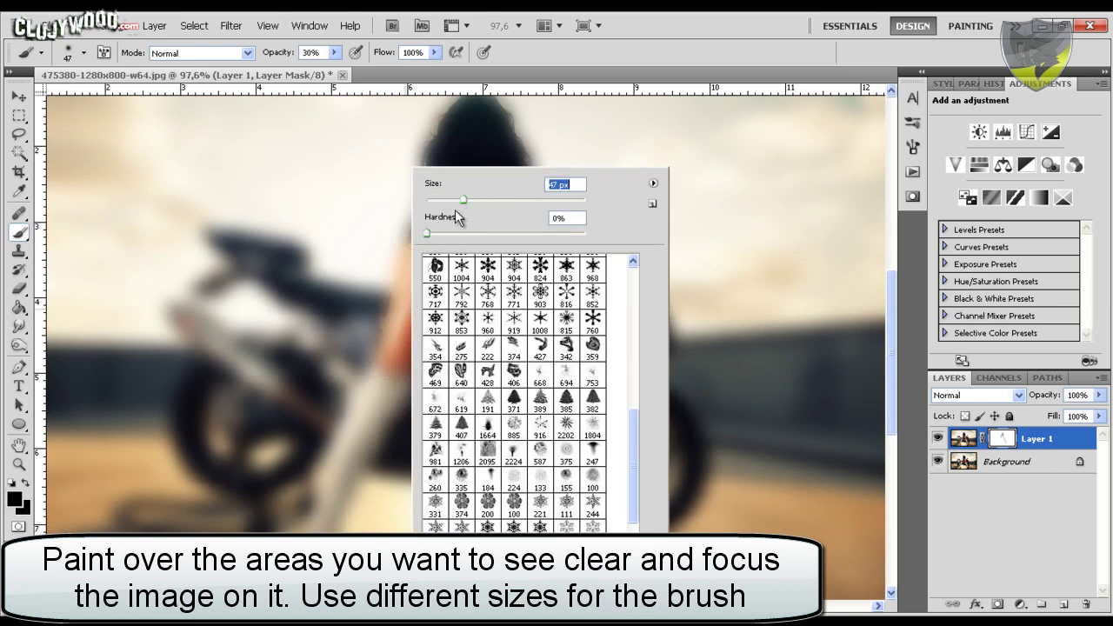
{"action": "left_click_drag", "start_coordinate": [459, 209], "coordinate": [458, 207]}
{"action": "key", "text": "Return"}
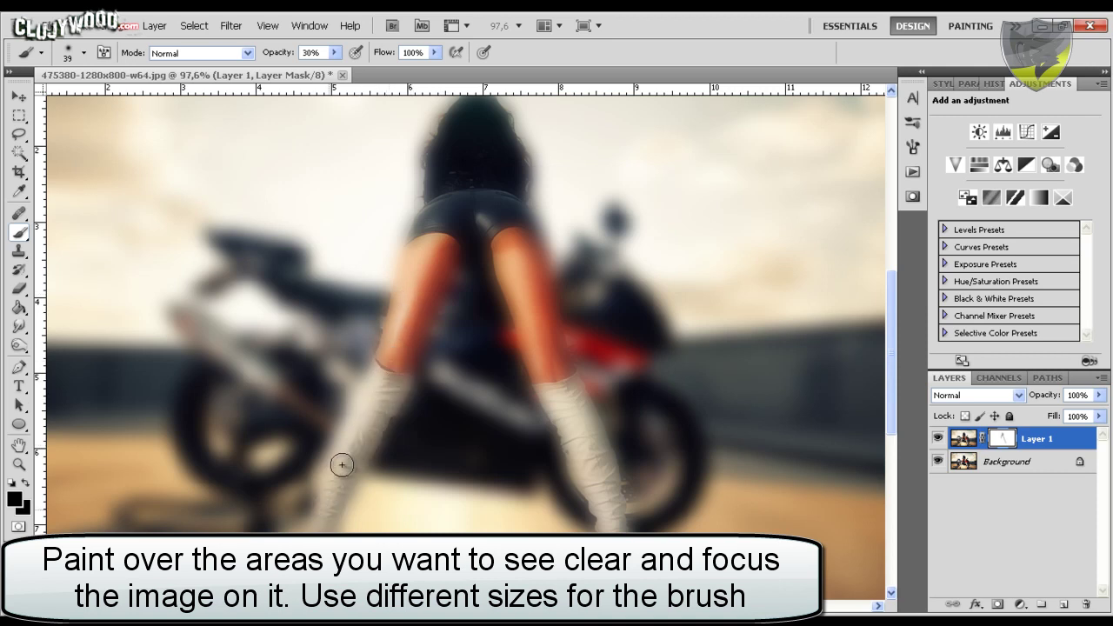
{"action": "scroll", "coordinate": [385, 380], "scroll_direction": "down", "scroll_amount": 3}
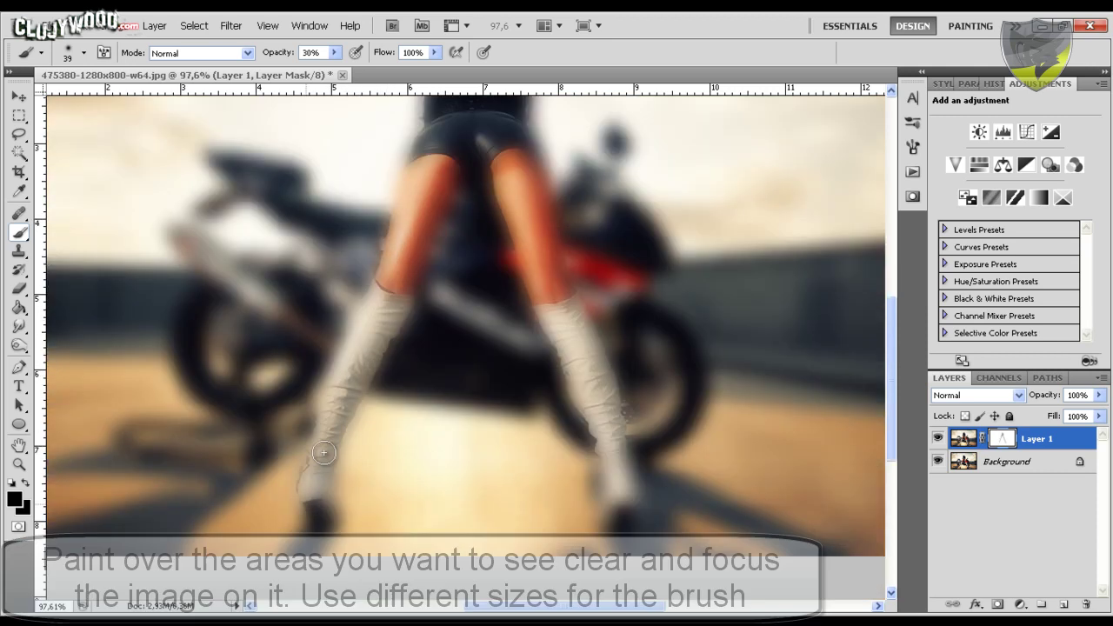
{"action": "mouse_move", "coordinate": [522, 282]}
{"action": "left_mouse_down"}
{"action": "mouse_move", "coordinate": [619, 499]}
{"action": "mouse_move", "coordinate": [613, 467]}
{"action": "left_mouse_up"}
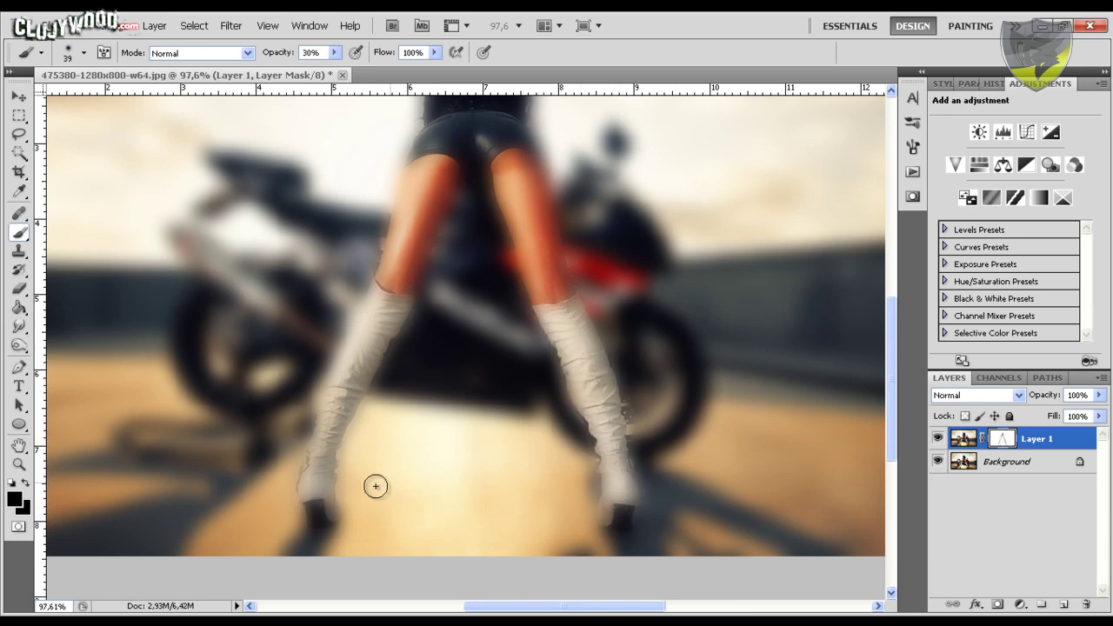
{"action": "left_click_drag", "start_coordinate": [323, 479], "coordinate": [338, 469]}
{"action": "scroll", "coordinate": [417, 325], "scroll_direction": "up", "scroll_amount": 3}
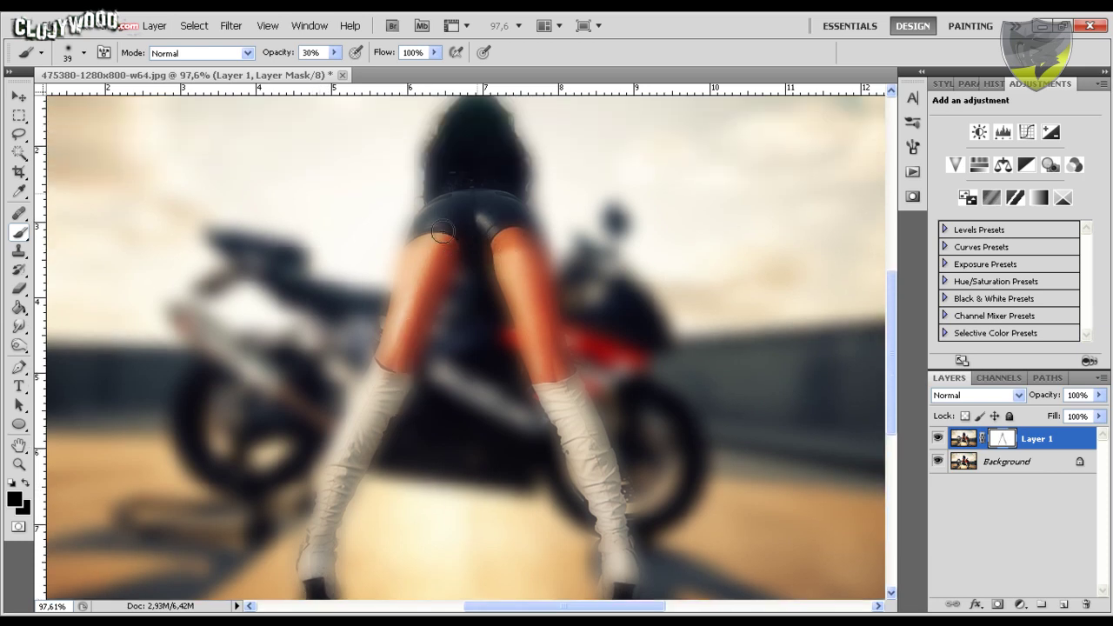
{"action": "scroll", "coordinate": [500, 174], "scroll_direction": "up", "scroll_amount": 2}
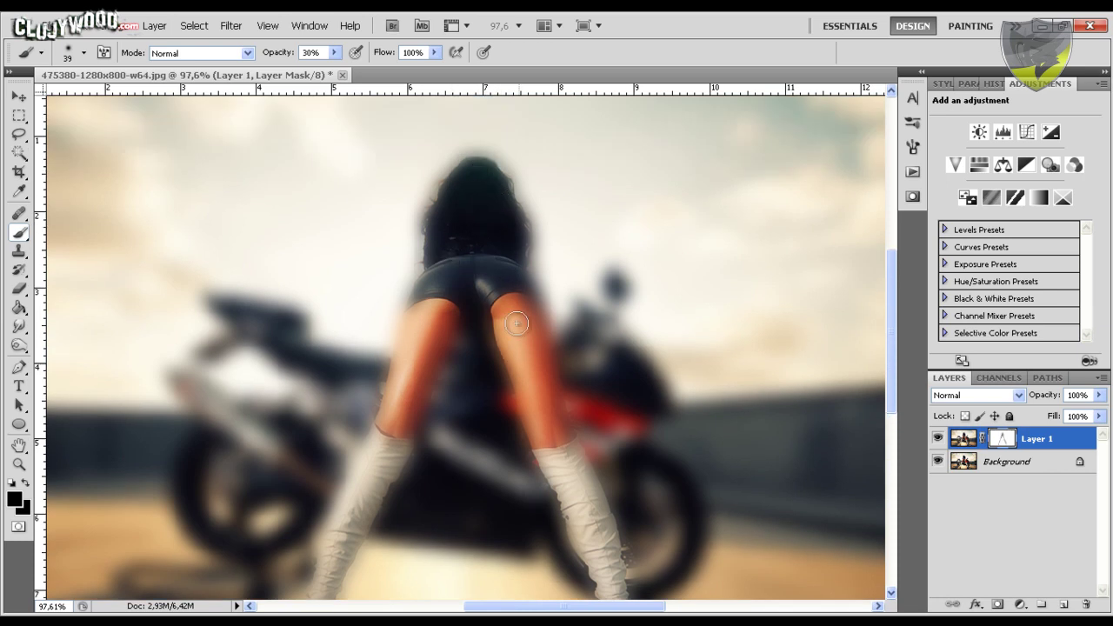
{"action": "scroll", "coordinate": [504, 289], "scroll_direction": "down", "scroll_amount": 2}
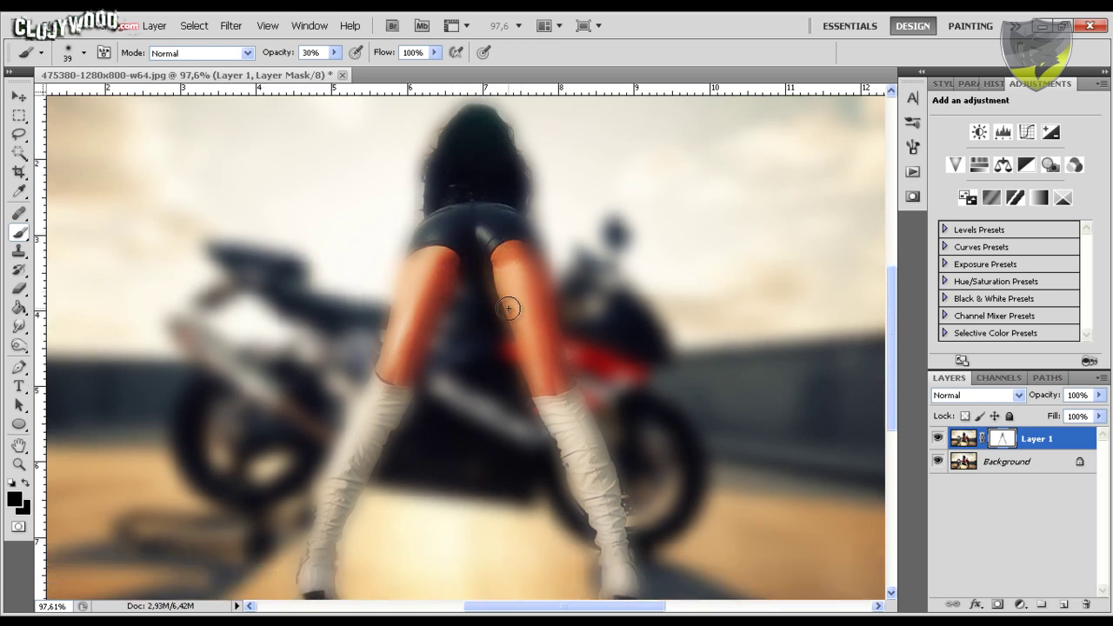
{"action": "scroll", "coordinate": [508, 308], "scroll_direction": "down", "scroll_amount": 3}
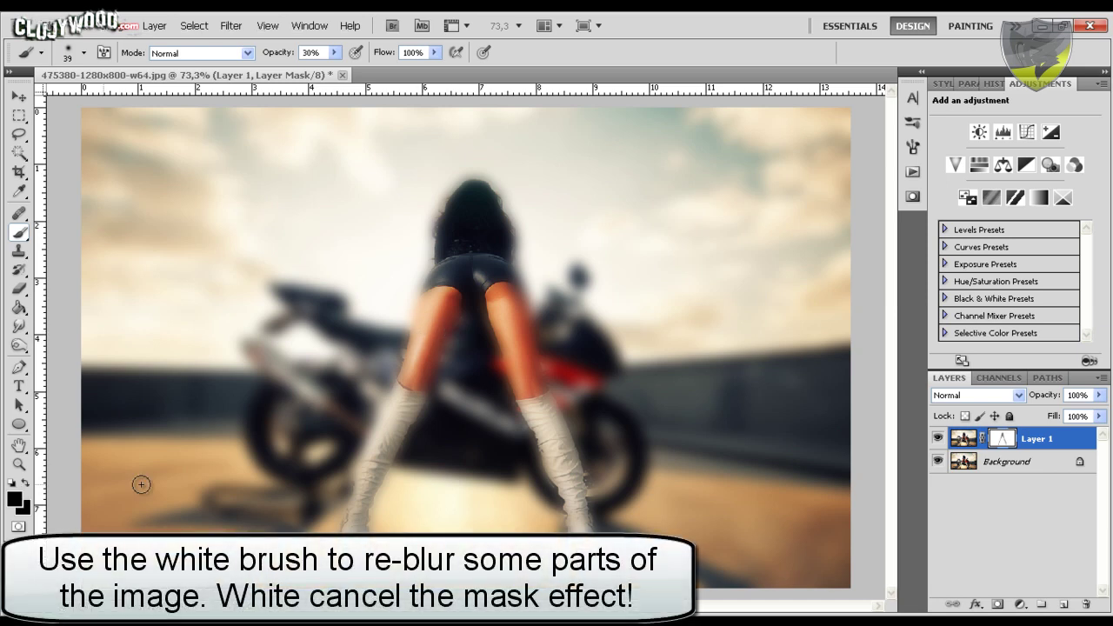
Switch the foreground to white and paint over stray mask areas to re-blur them.
{"action": "left_click", "coordinate": [16, 498]}
{"action": "left_click", "coordinate": [641, 215]}
{"action": "left_click", "coordinate": [1015, 203]}
{"action": "scroll", "coordinate": [342, 349], "scroll_direction": "up", "scroll_amount": 2}
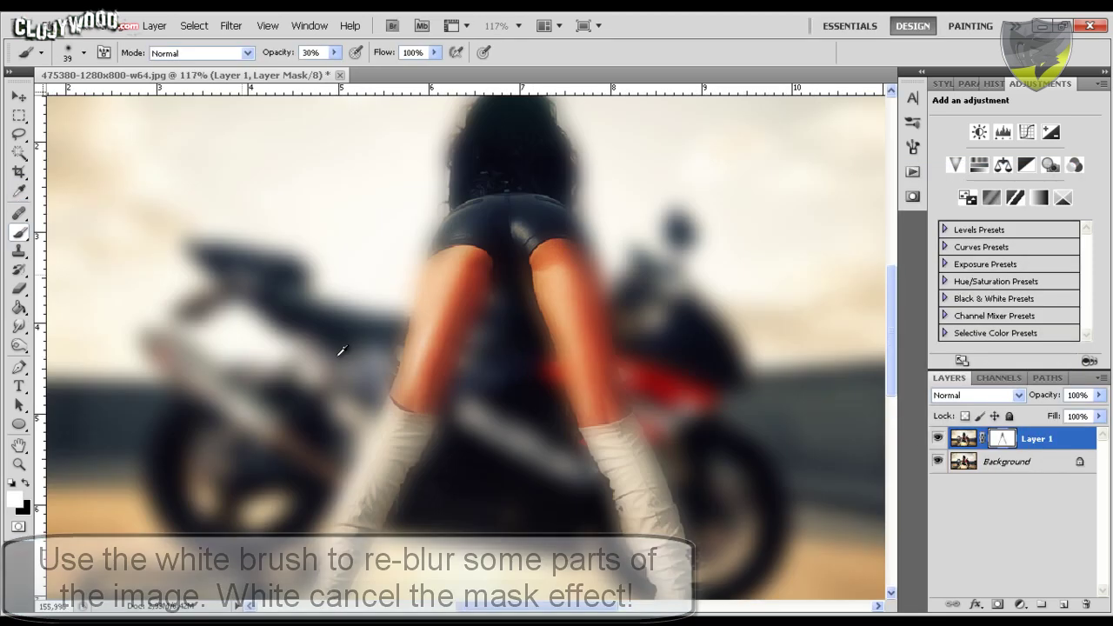
{"action": "scroll", "coordinate": [341, 350], "scroll_direction": "up", "scroll_amount": 2}
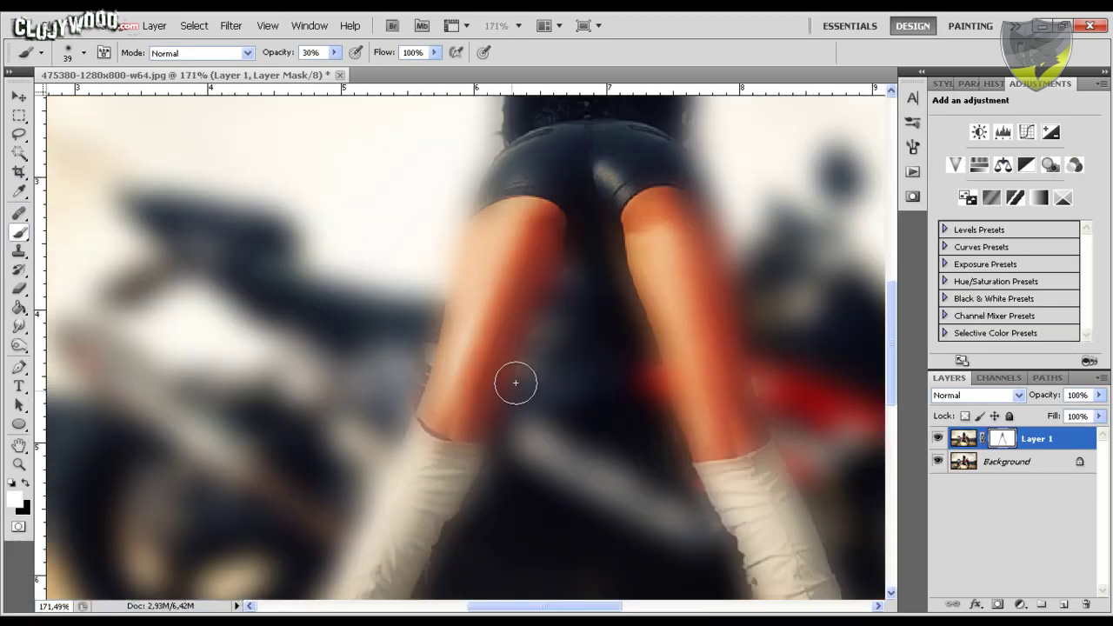
{"action": "scroll", "coordinate": [551, 472], "scroll_direction": "down", "scroll_amount": 3}
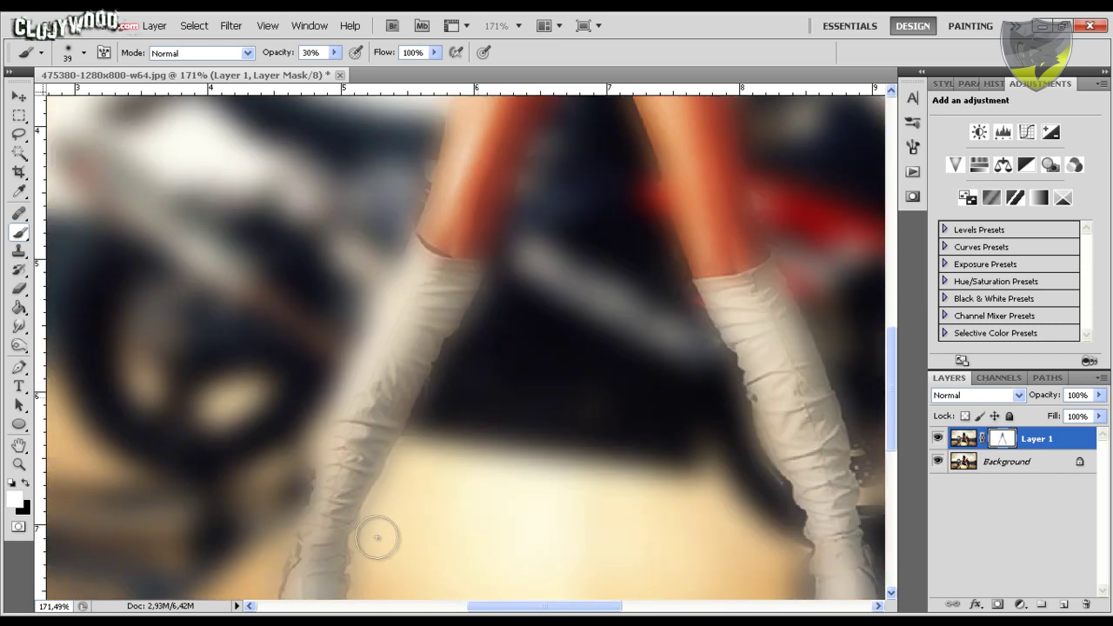
{"action": "scroll", "coordinate": [696, 431], "scroll_direction": "down", "scroll_amount": 1}
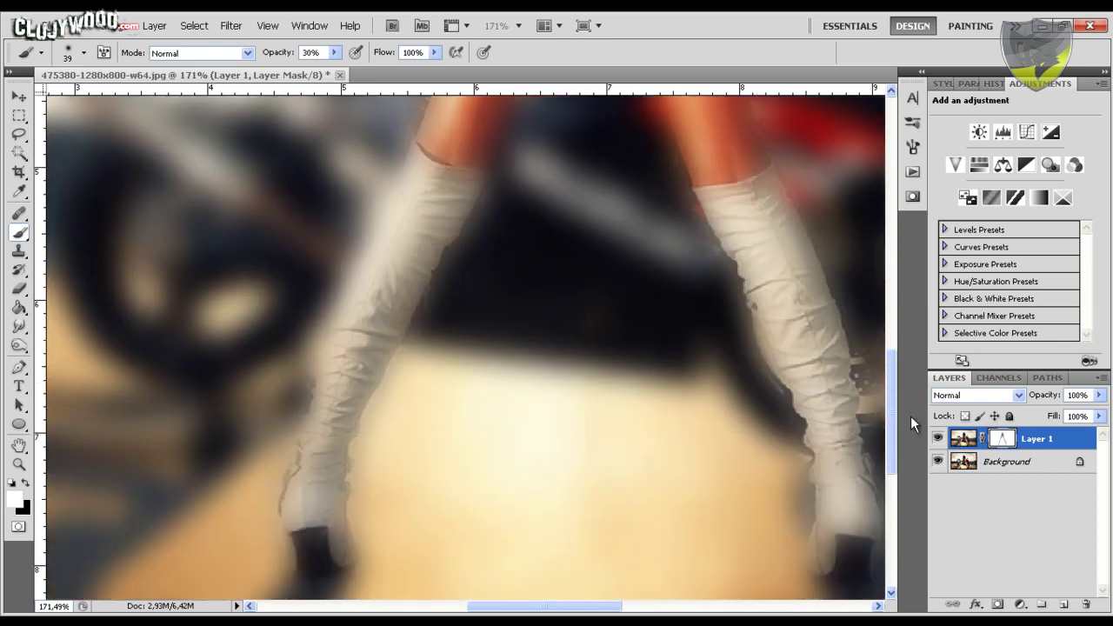
{"action": "left_click_drag", "start_coordinate": [758, 450], "coordinate": [473, 450]}
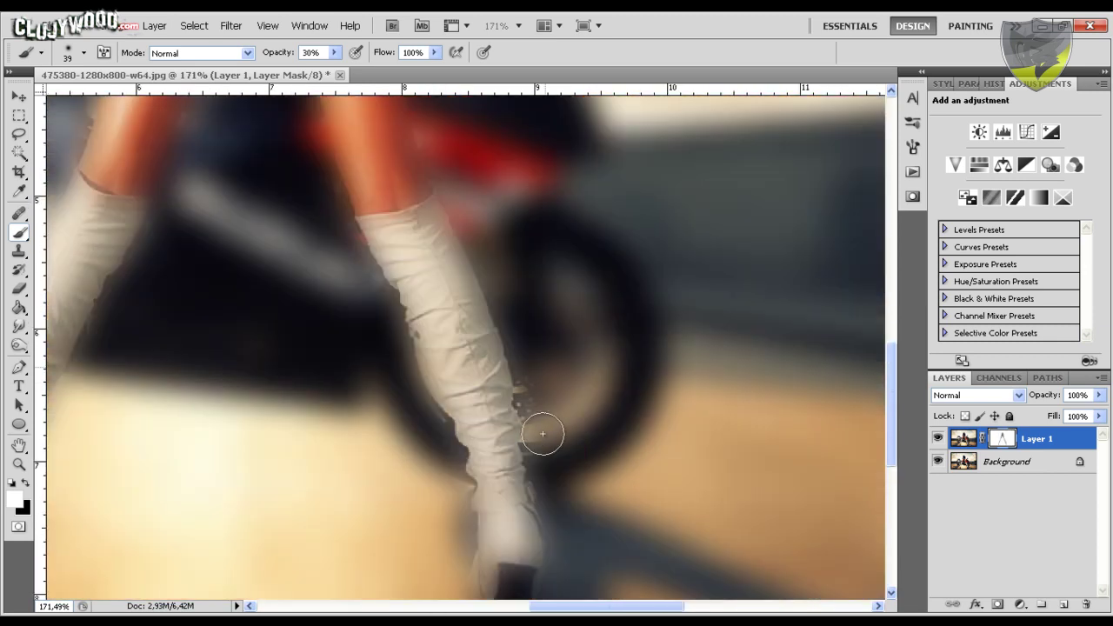
{"action": "scroll", "coordinate": [510, 355], "scroll_direction": "up", "scroll_amount": 2}
{"action": "scroll", "coordinate": [422, 386], "scroll_direction": "up", "scroll_amount": 2}
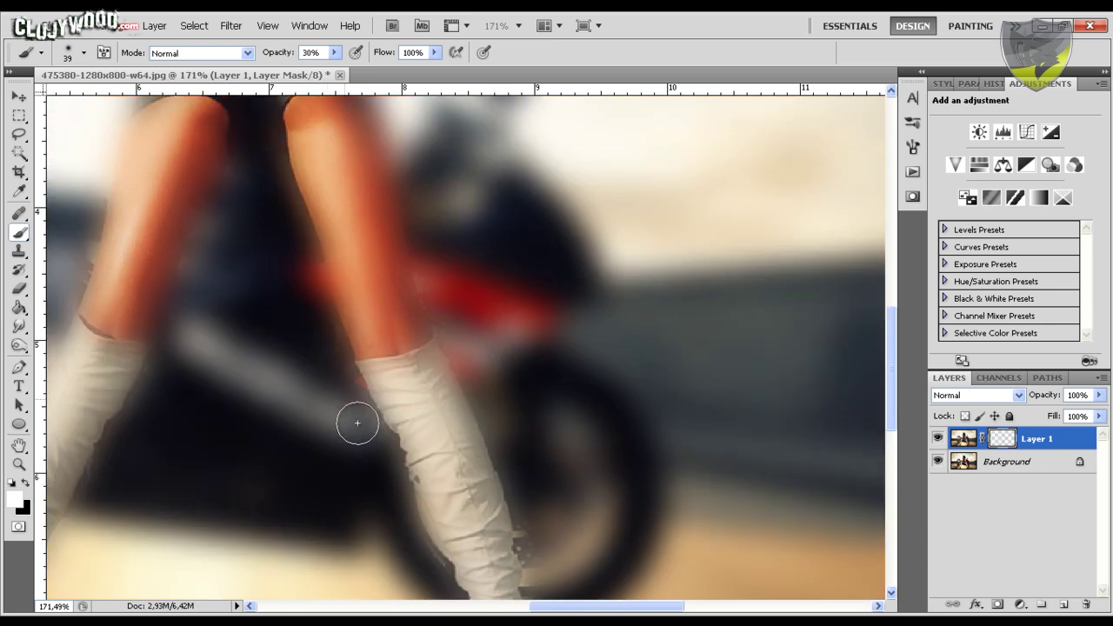
{"action": "scroll", "coordinate": [435, 301], "scroll_direction": "up", "scroll_amount": 2}
{"action": "scroll", "coordinate": [409, 335], "scroll_direction": "up", "scroll_amount": 4}
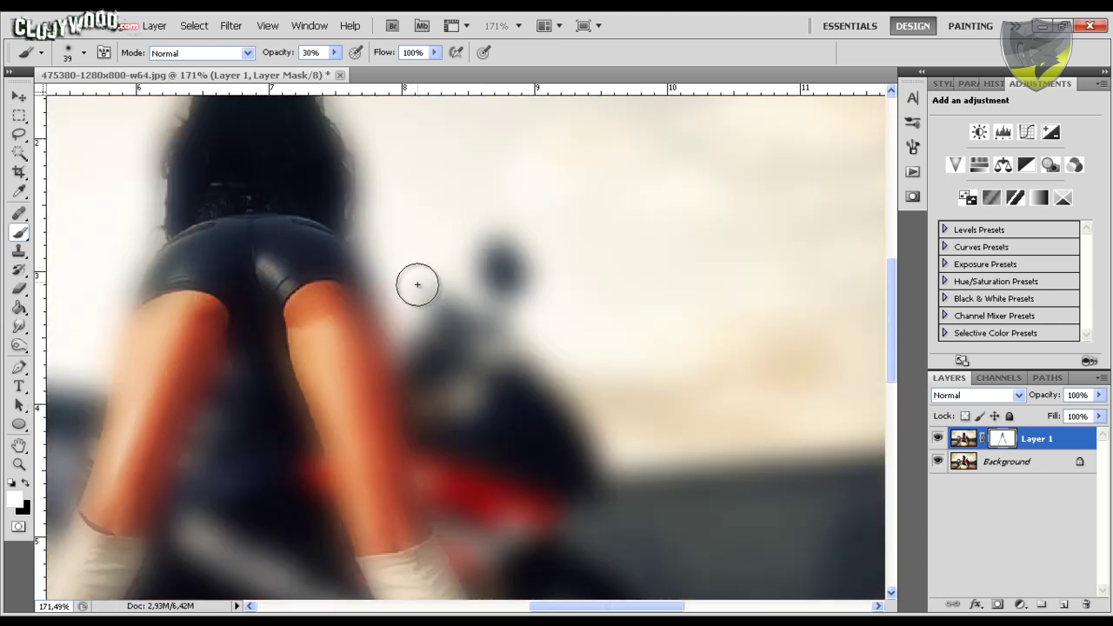
Switch back to black, set a 20 px brush, and refine both thigh edges.
{"action": "left_click", "coordinate": [26, 483]}
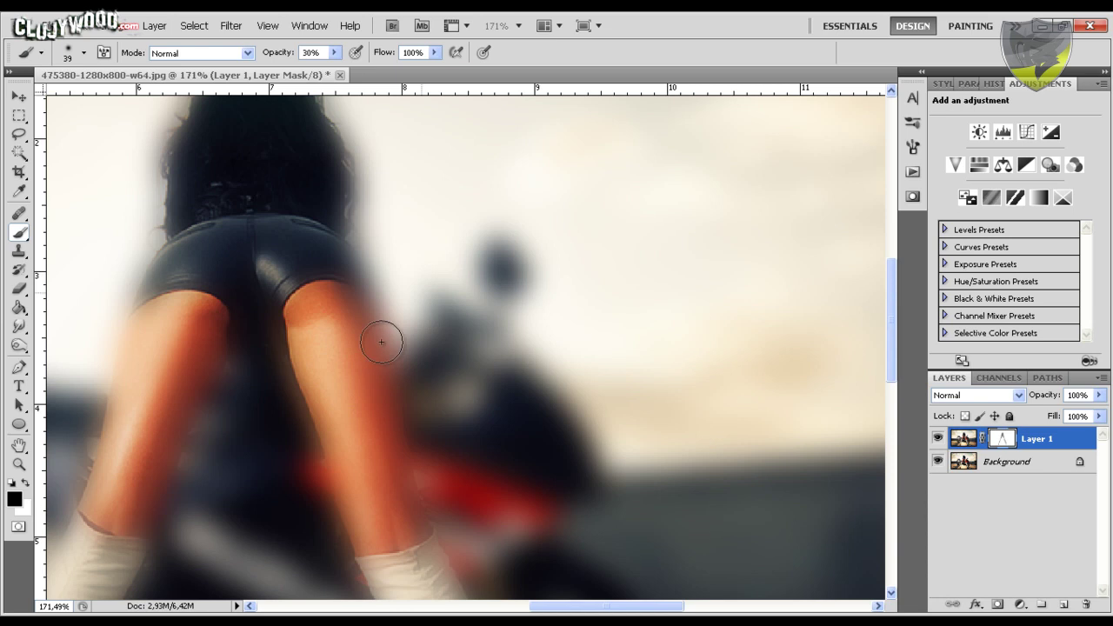
{"action": "right_click", "coordinate": [368, 331]}
{"action": "left_click_drag", "start_coordinate": [414, 200], "coordinate": [399, 200]}
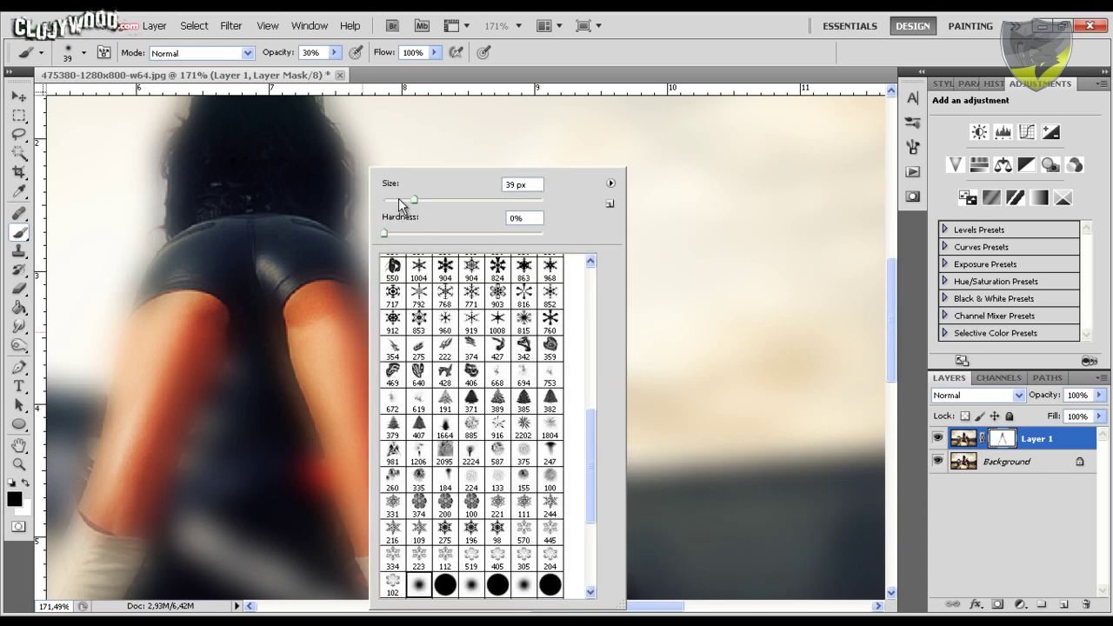
{"action": "left_click", "coordinate": [349, 337]}
{"action": "left_click_drag", "start_coordinate": [374, 341], "coordinate": [352, 300]}
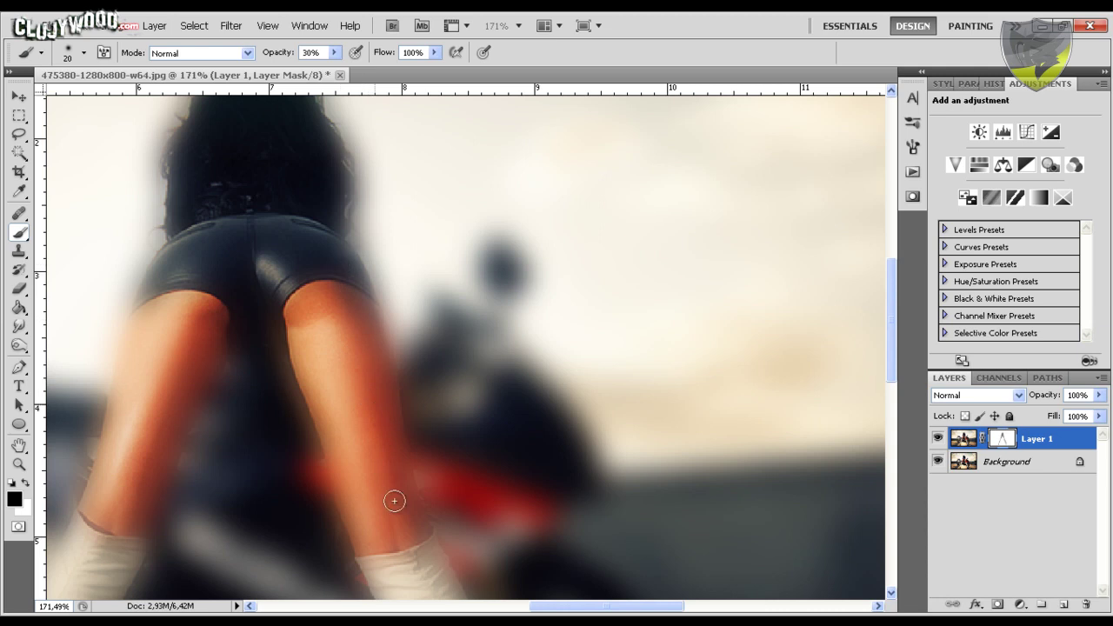
{"action": "left_click_drag", "start_coordinate": [136, 368], "coordinate": [171, 255]}
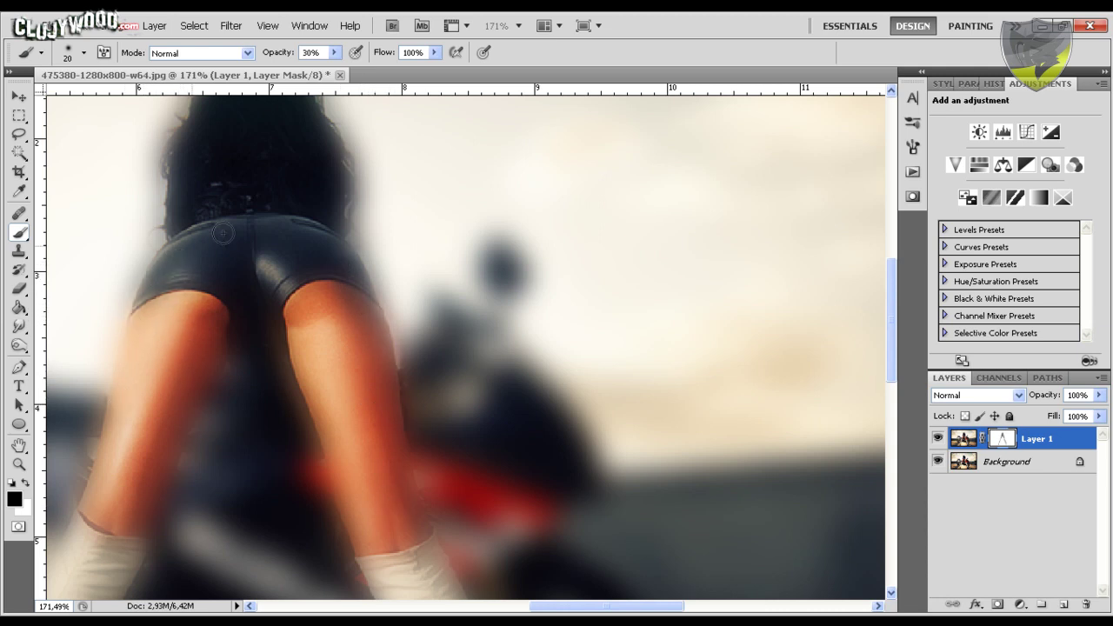
{"action": "key", "text": "ctrl+minus"}
{"action": "key", "text": "ctrl+minus"}
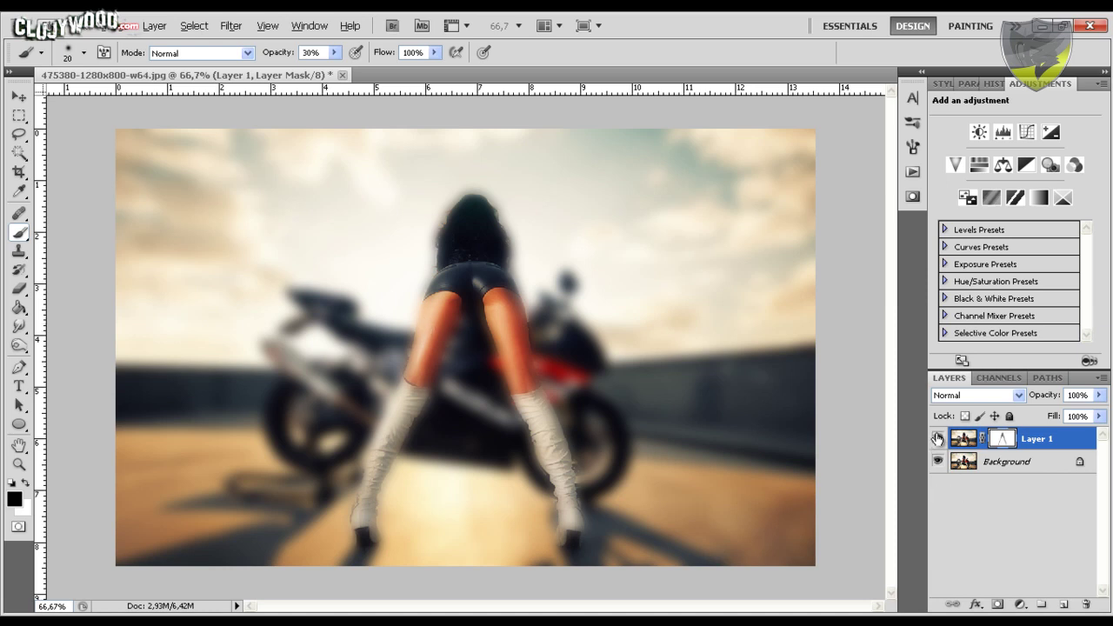
{"action": "left_click", "coordinate": [937, 439]}
{"action": "left_click", "coordinate": [939, 442]}
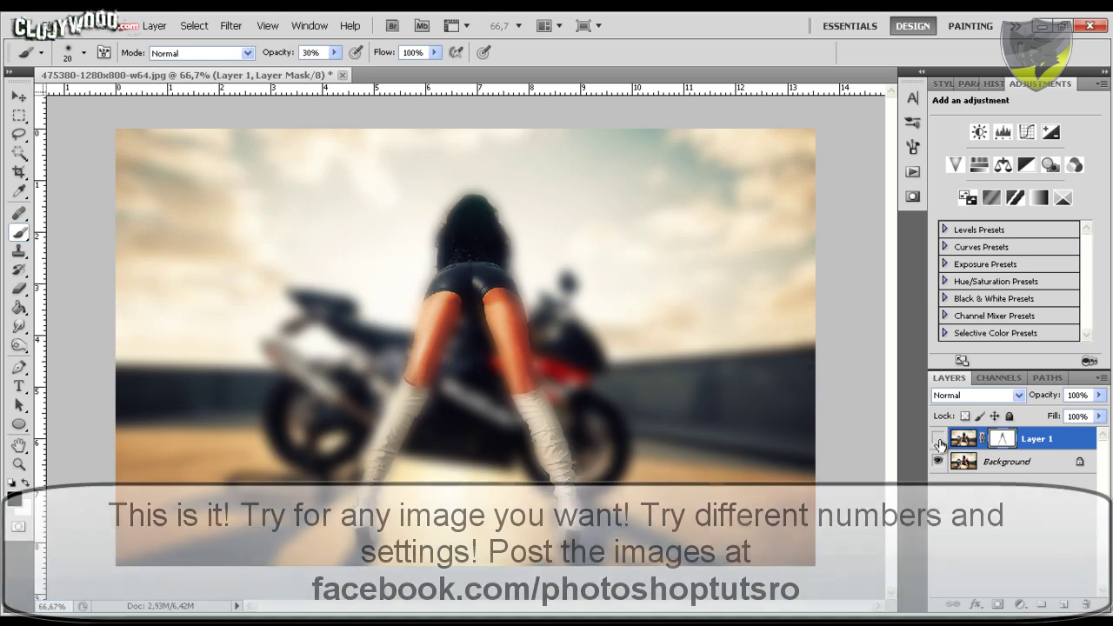
{"action": "left_click", "coordinate": [938, 441]}
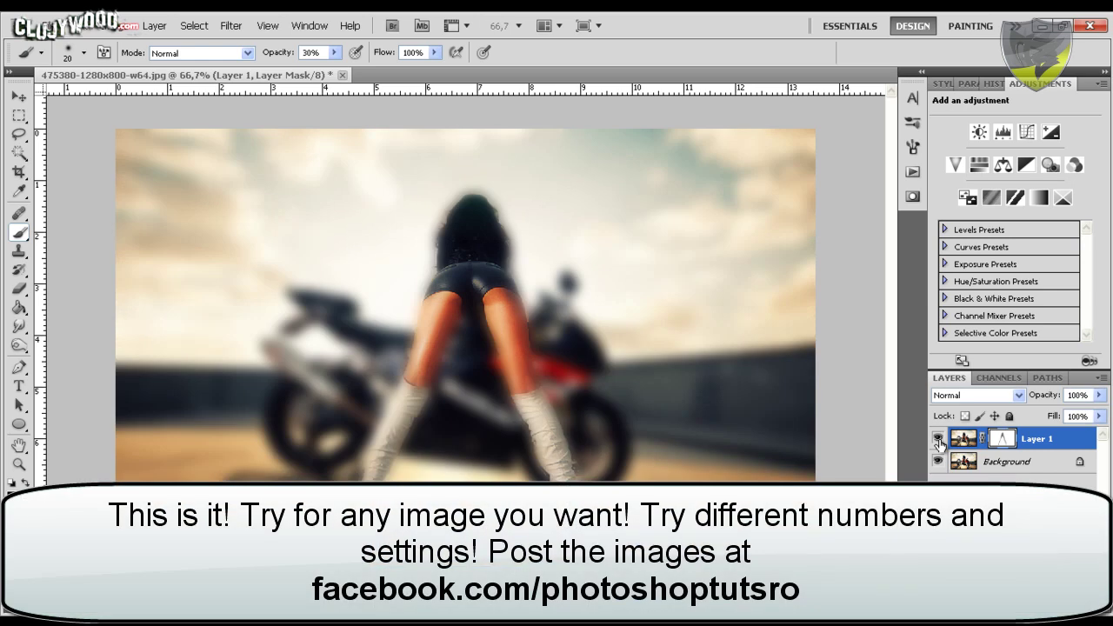